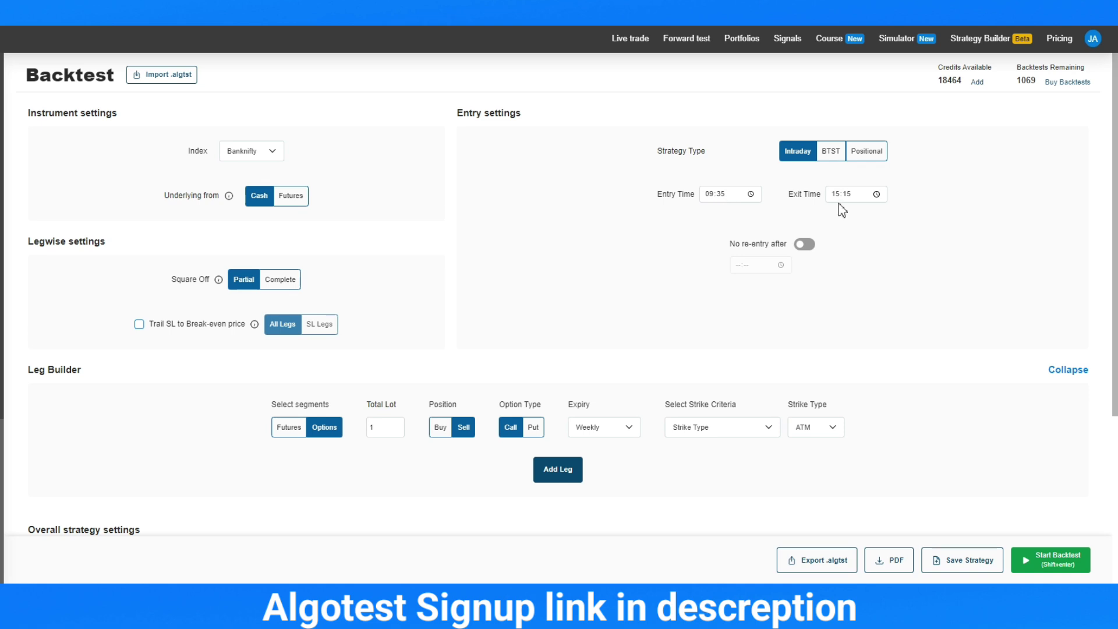
- Add two option legs to the Banknifty backtest, each selling 1 lot of the weekly ATM call
scroll(641, 318, down, 3)
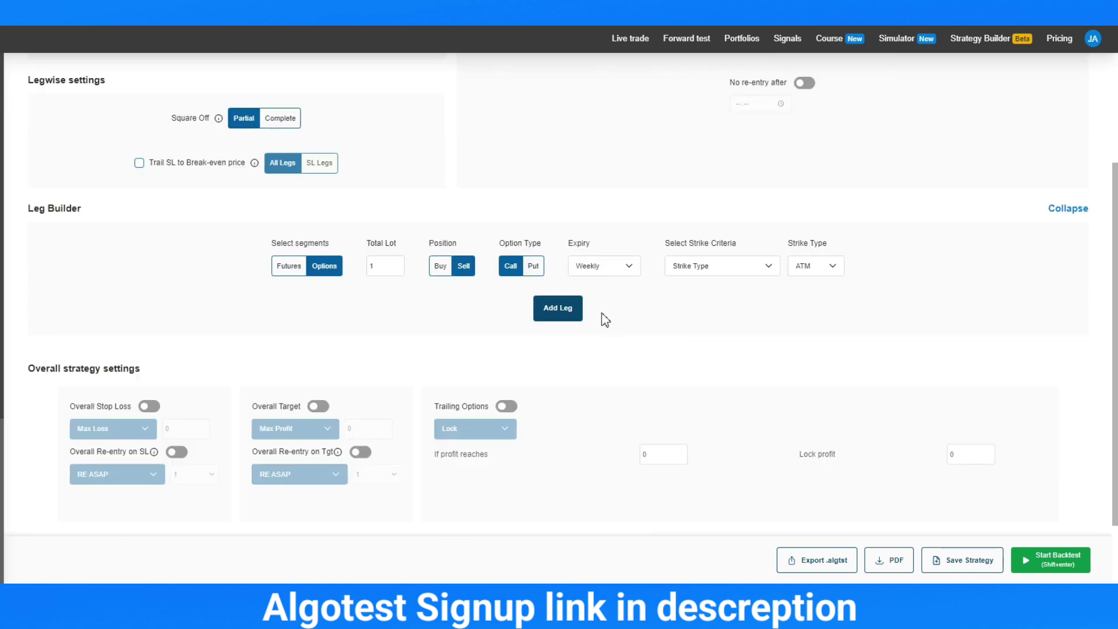
click(570, 315)
scroll(568, 285, down, 3)
click(562, 174)
scroll(669, 227, down, 3)
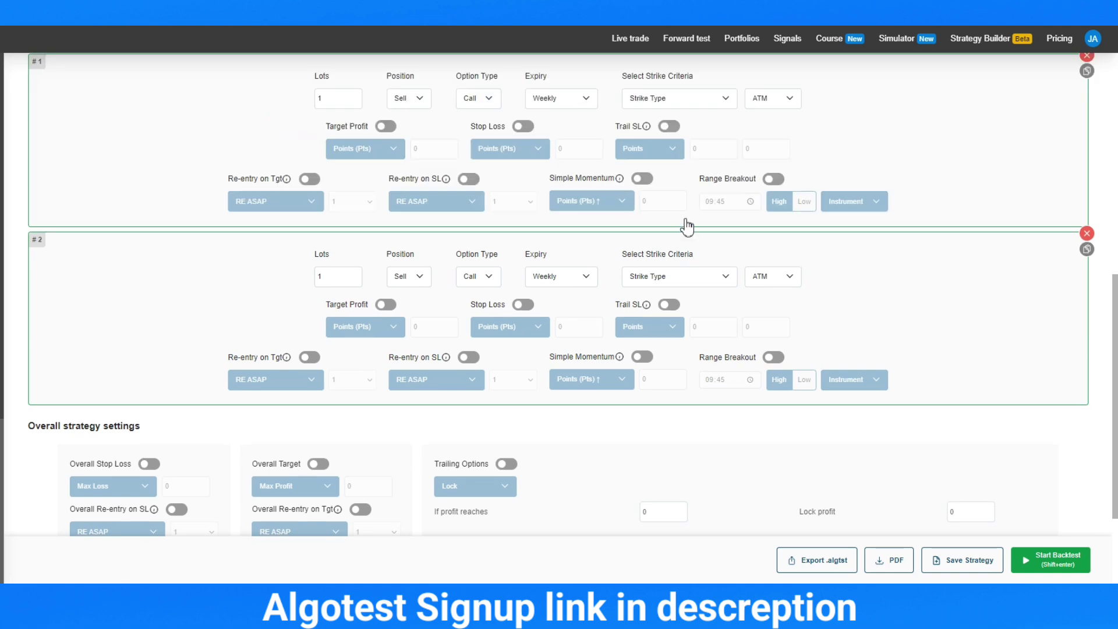
scroll(640, 245, up, 1)
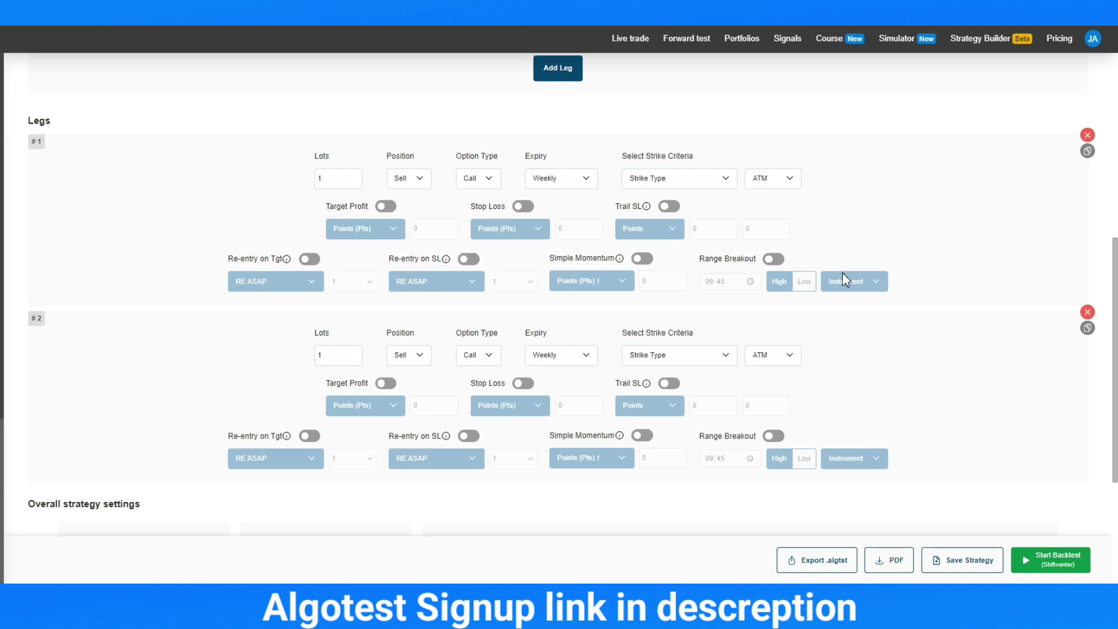
- Open the execution settings of the BNF 10:30 AM 70CPR strategy from the live trade strategies
scroll(827, 260, up, 3)
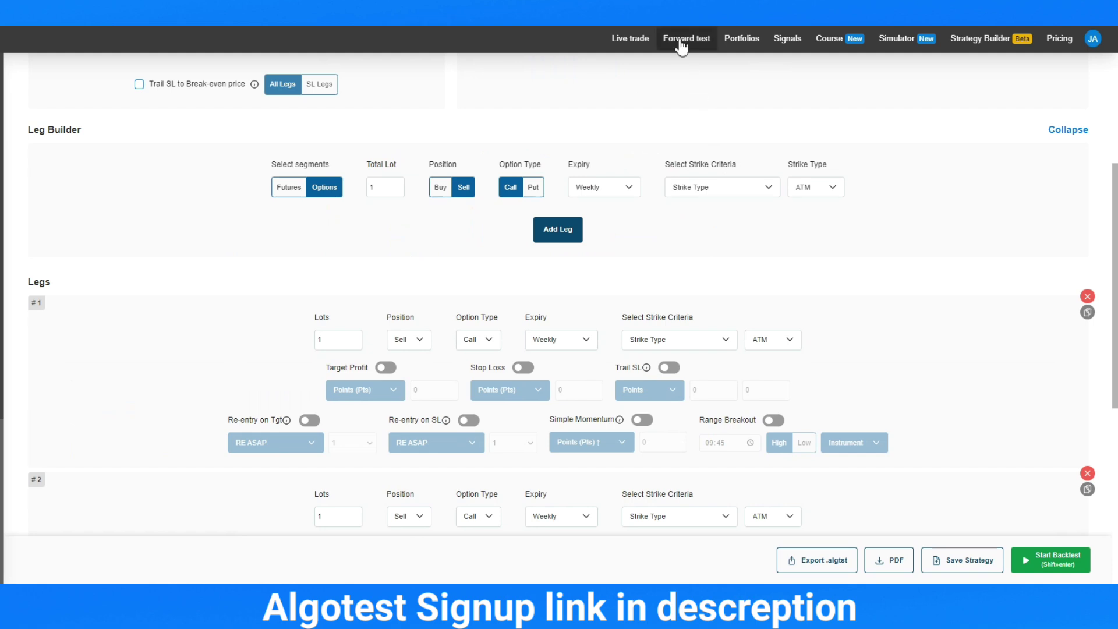
click(634, 46)
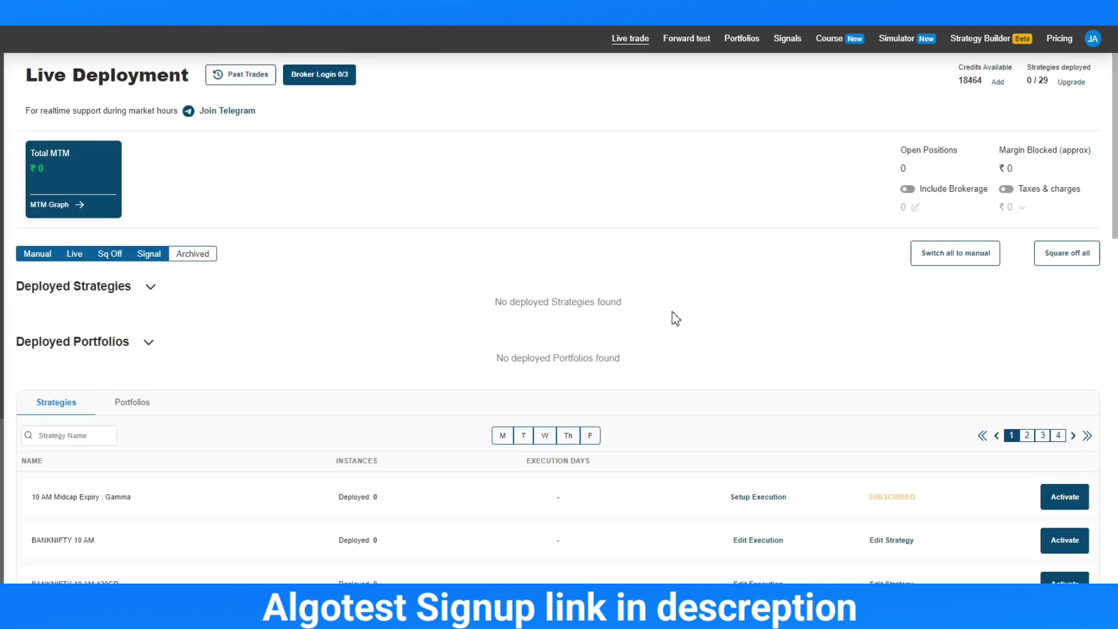
scroll(672, 312, down, 2)
scroll(68, 165, down, 5)
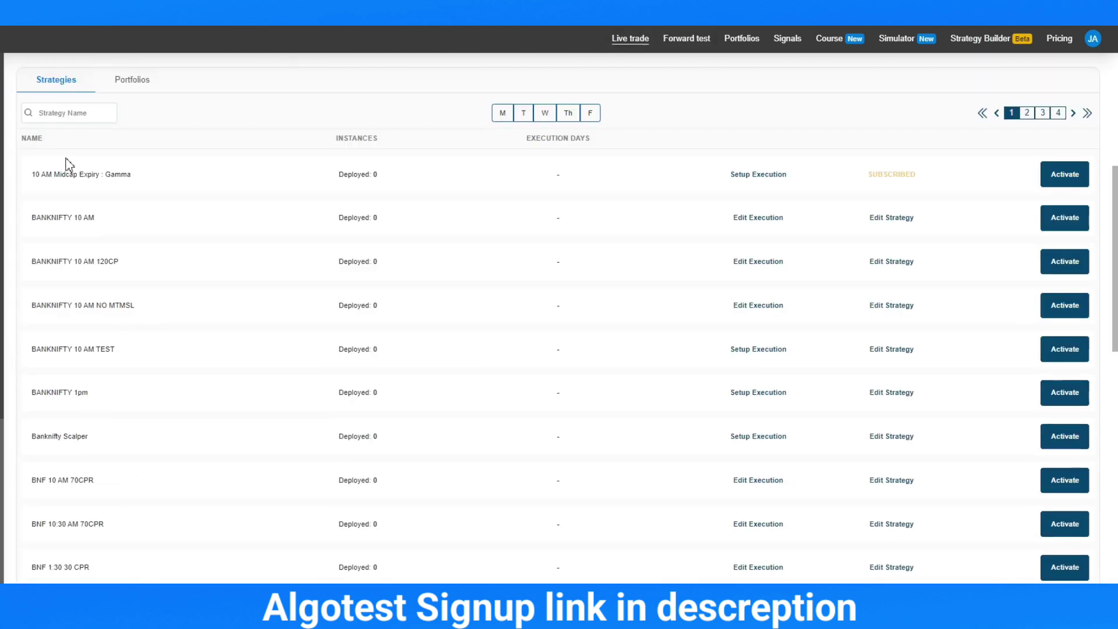
scroll(837, 295, down, 5)
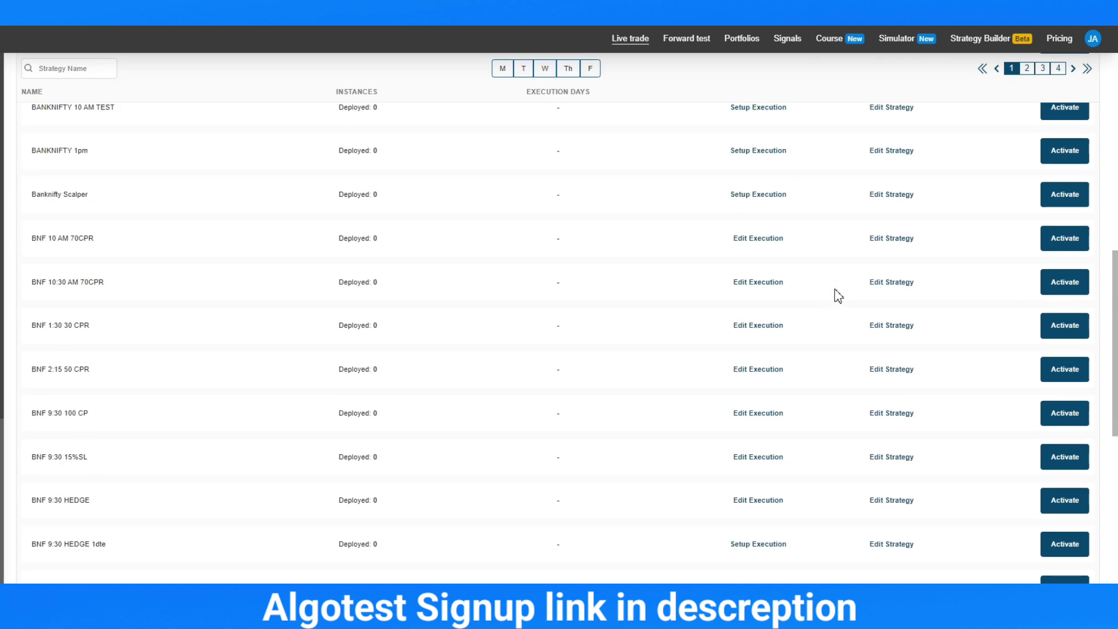
click(766, 283)
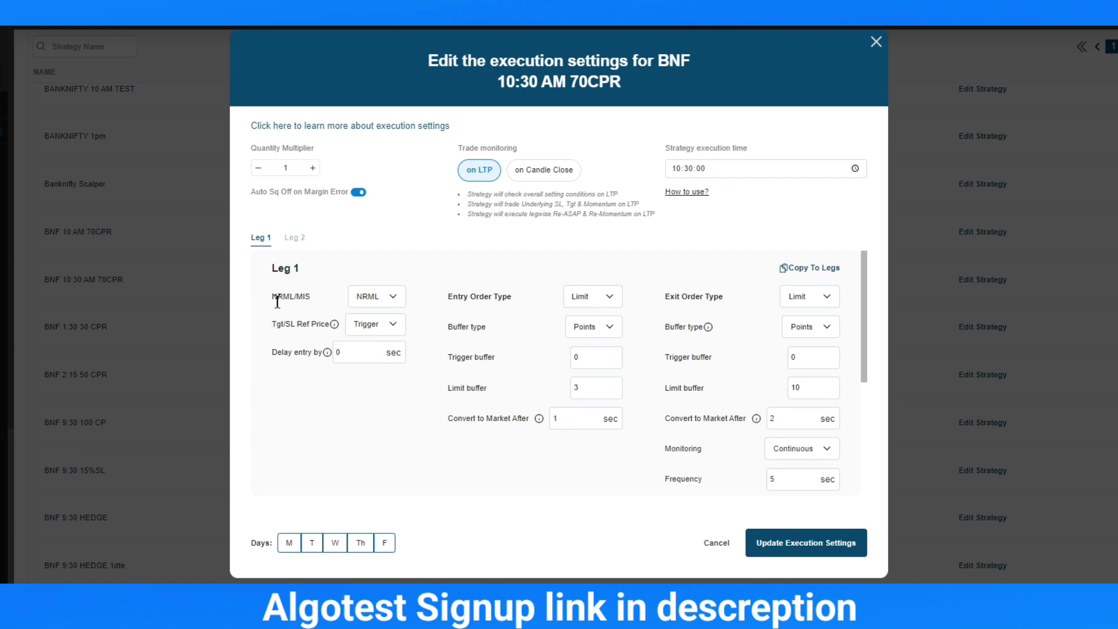
- Review Leg 1's NRML/MIS setting and choose Trigger as its Tgt/SL reference price
drag(277, 302, 389, 303)
click(335, 299)
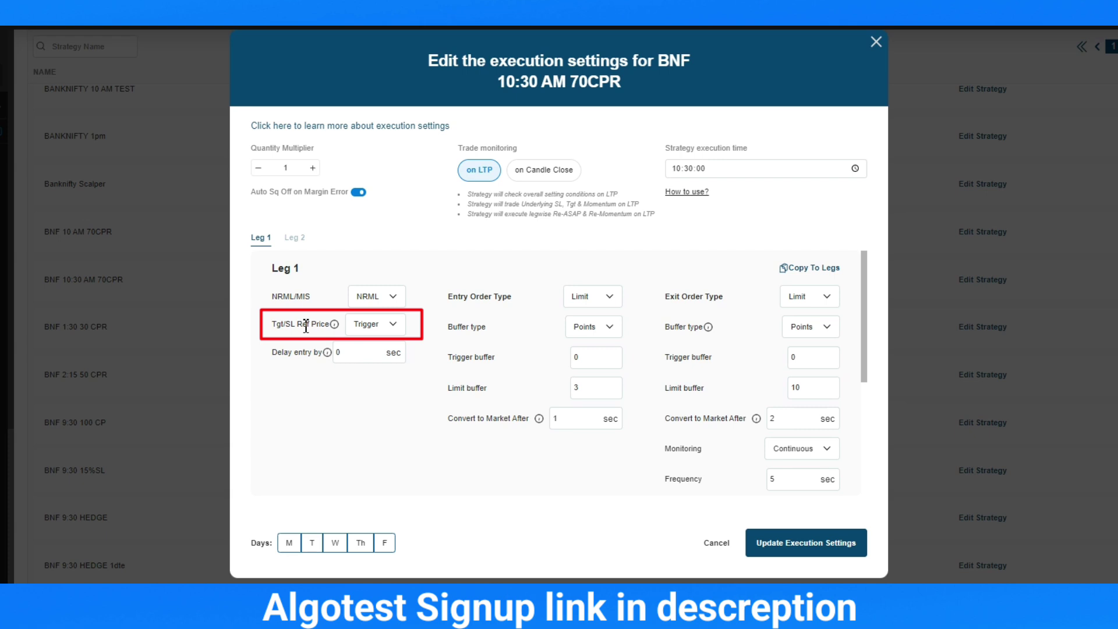
mouse_move(334, 328)
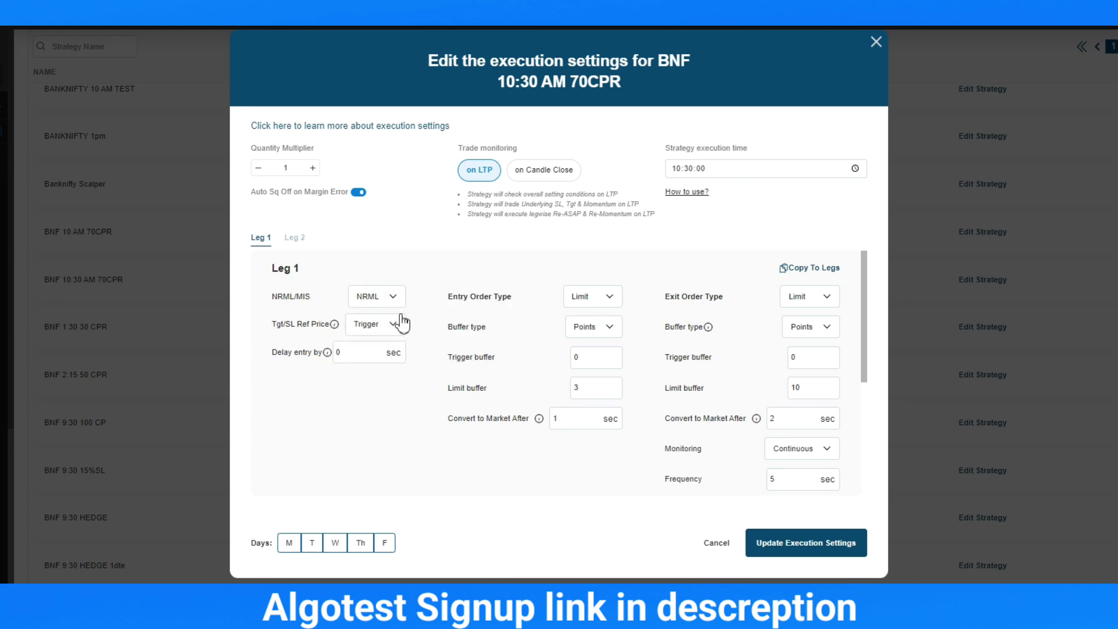
click(400, 322)
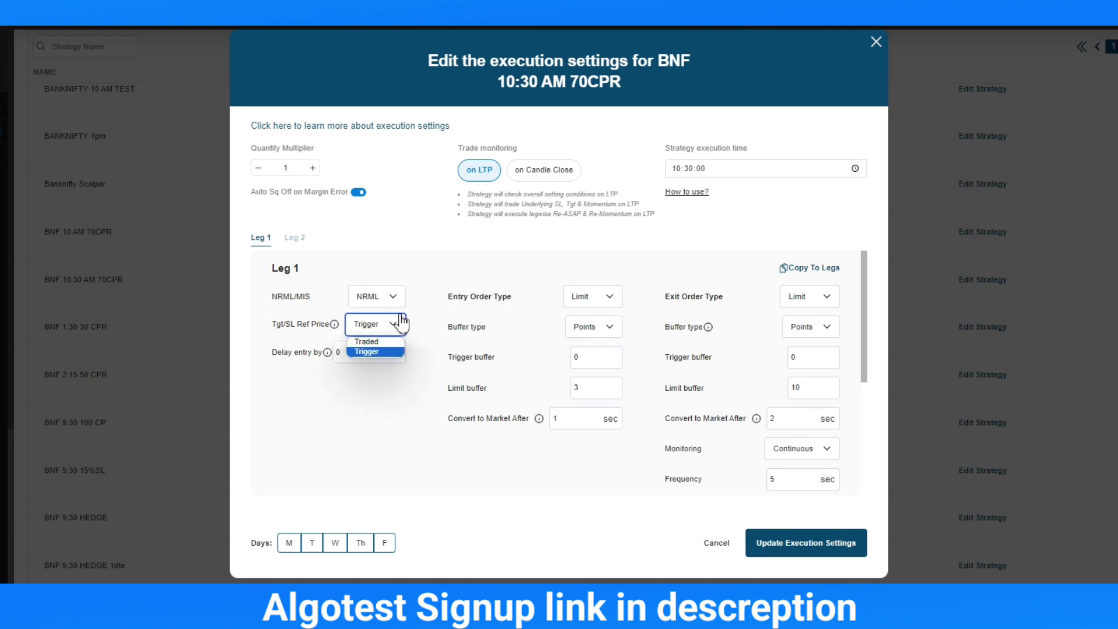
click(373, 351)
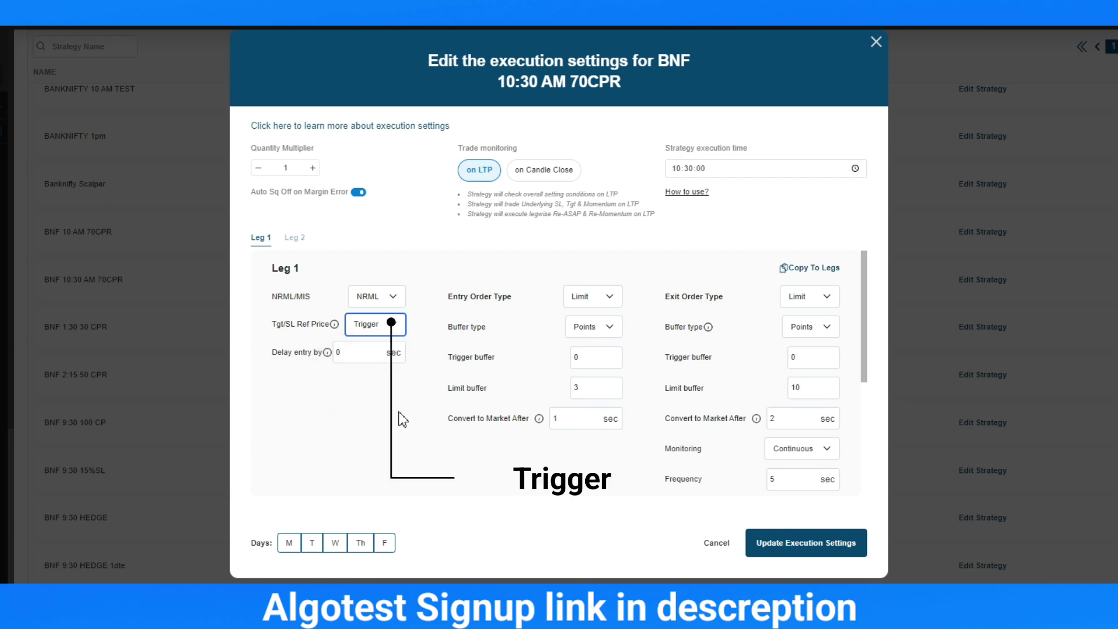
- Examine Leg 1's entry delay, the trade monitoring mode, and the entry order type with its buffer settings
drag(273, 359, 325, 362)
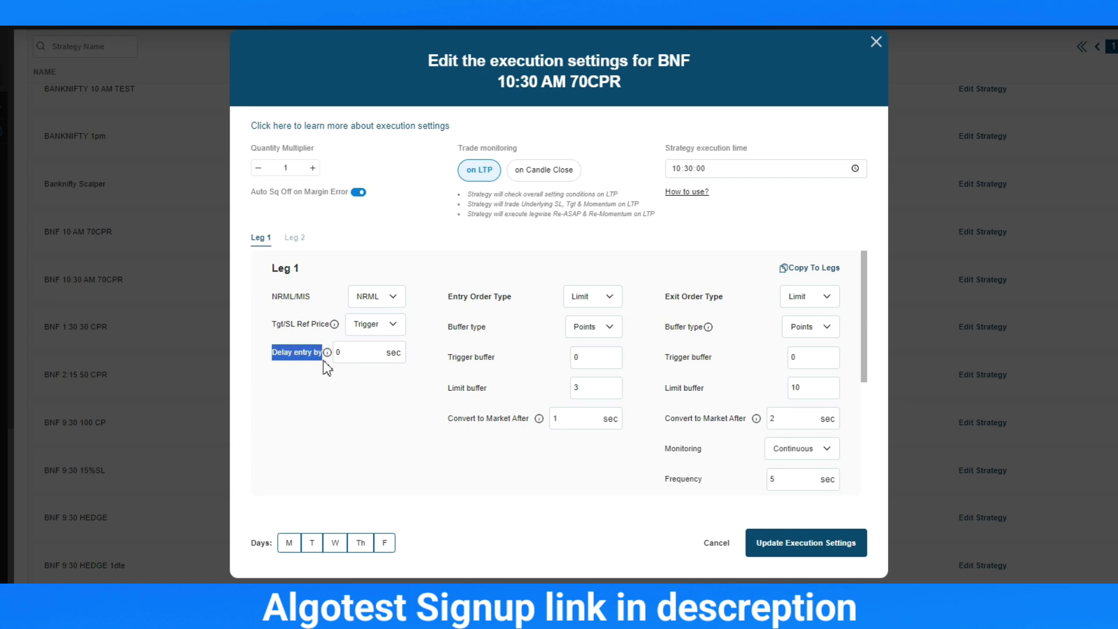
click(328, 398)
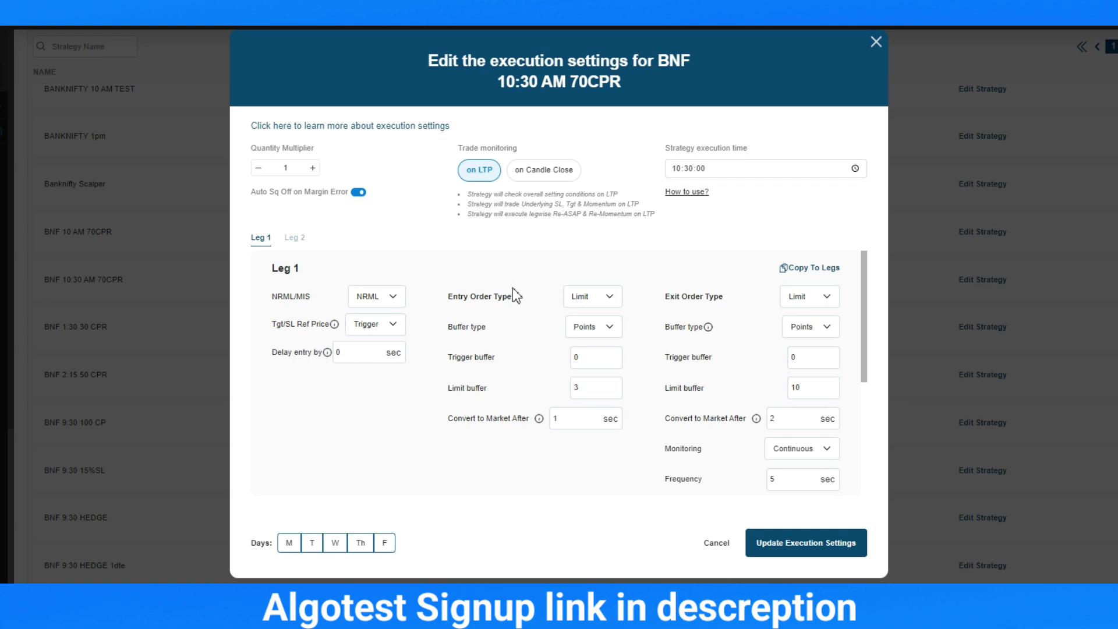
drag(448, 295, 499, 296)
click(554, 299)
drag(460, 147, 484, 149)
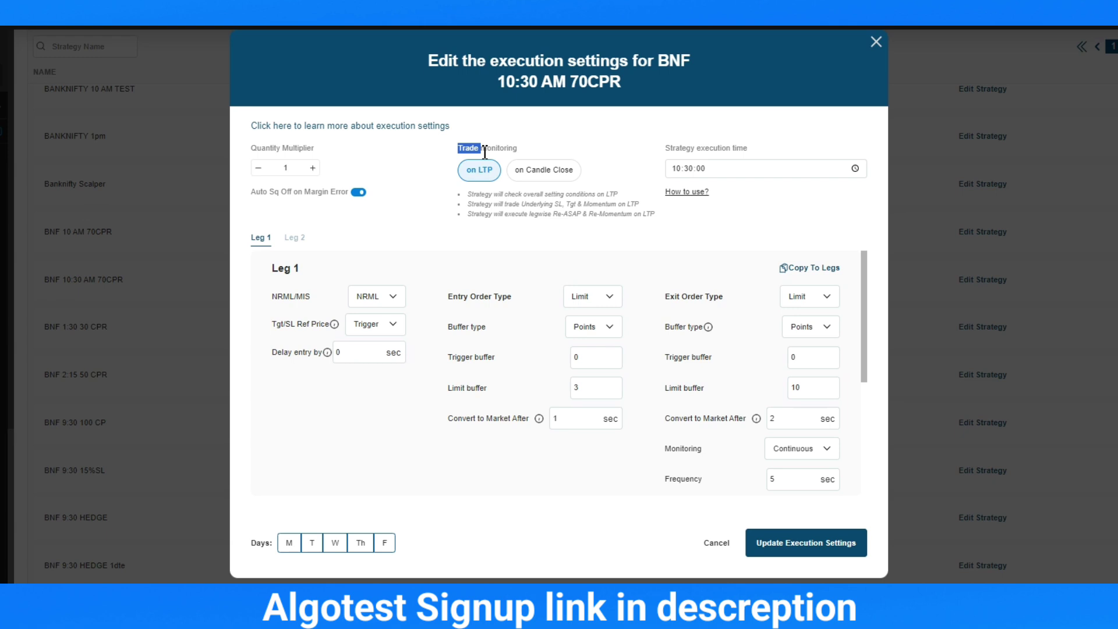
click(516, 270)
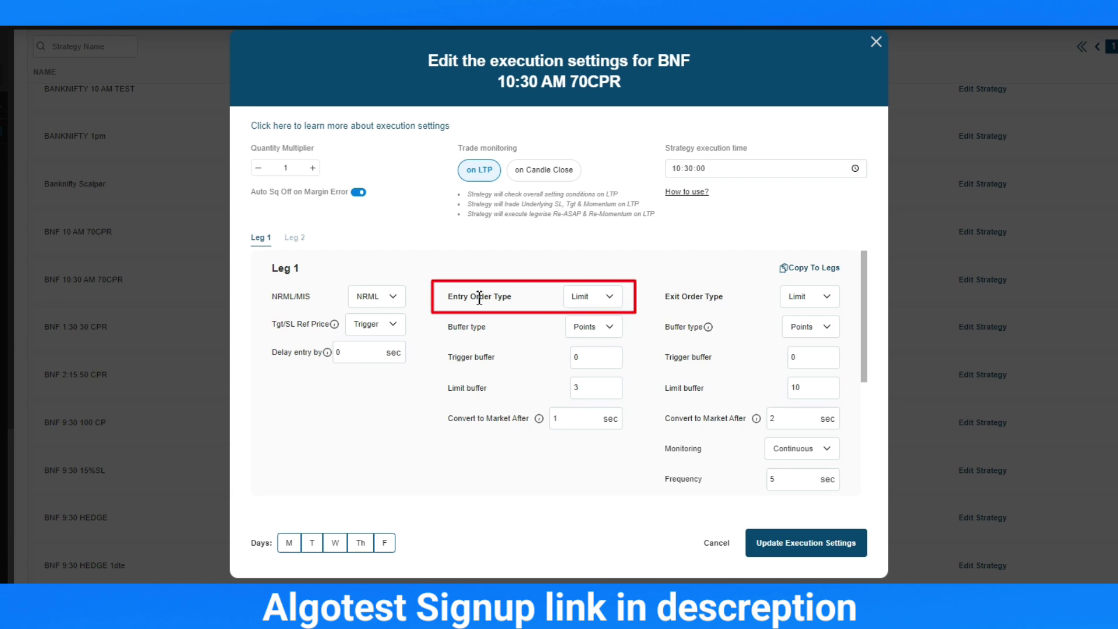
drag(450, 303, 507, 302)
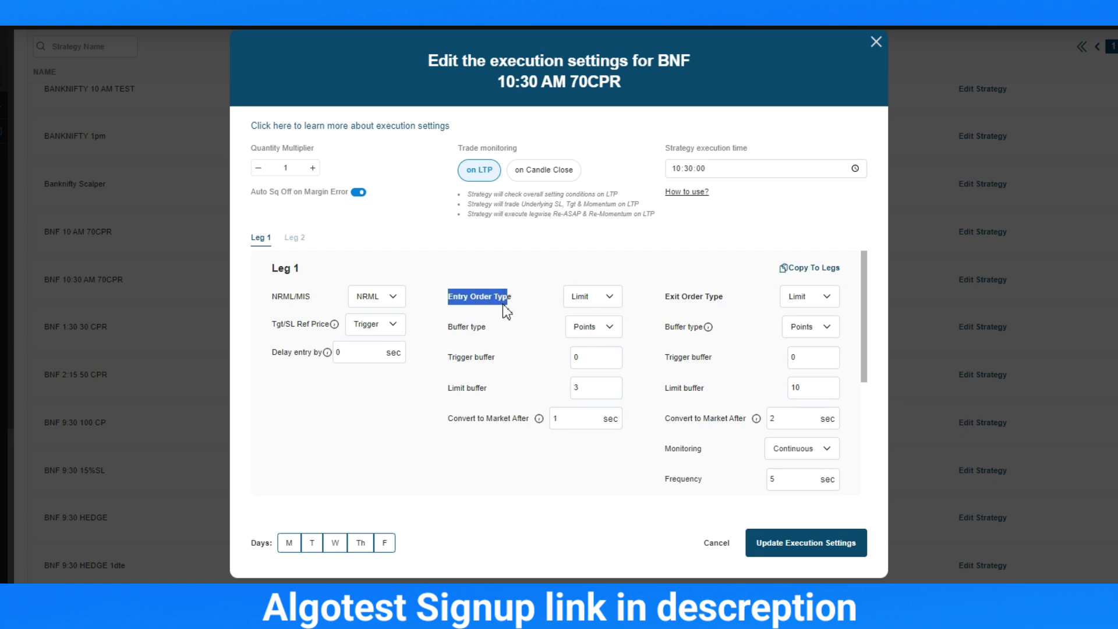
click(490, 323)
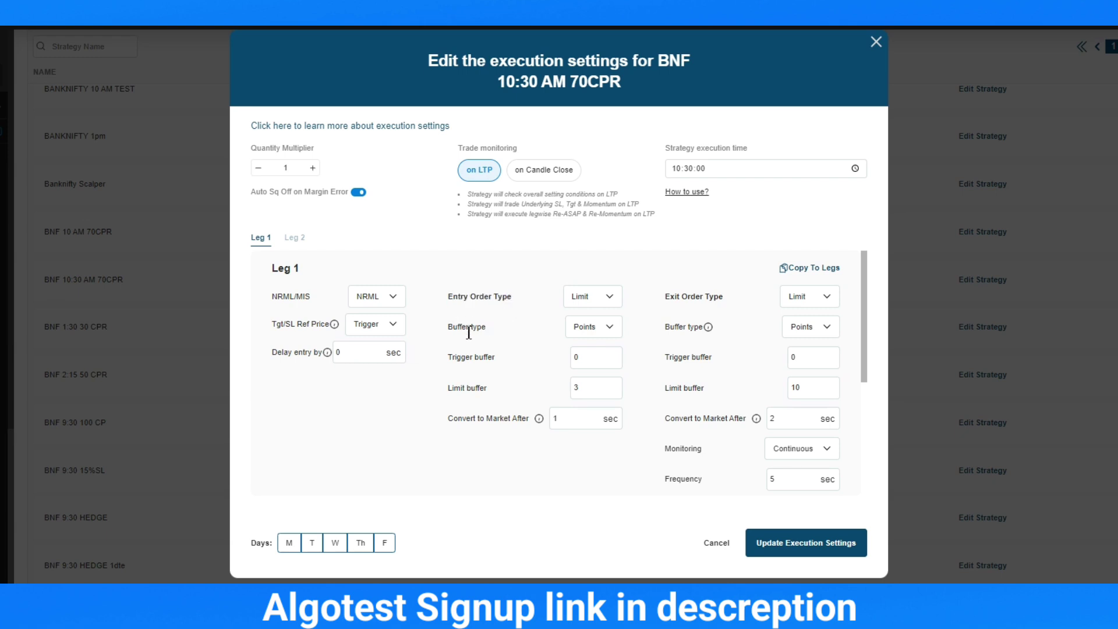
drag(459, 327, 557, 339)
click(584, 332)
click(523, 334)
drag(450, 357, 507, 358)
click(596, 358)
click(455, 387)
- Set the limit buffer of Leg 1's exit order to 5 points
drag(666, 295, 714, 297)
click(738, 304)
double_click(802, 386)
text(5)
click(712, 257)
- Choose Continuous monitoring for Leg 1's exit order and set it to convert to market after 1 sec
click(817, 456)
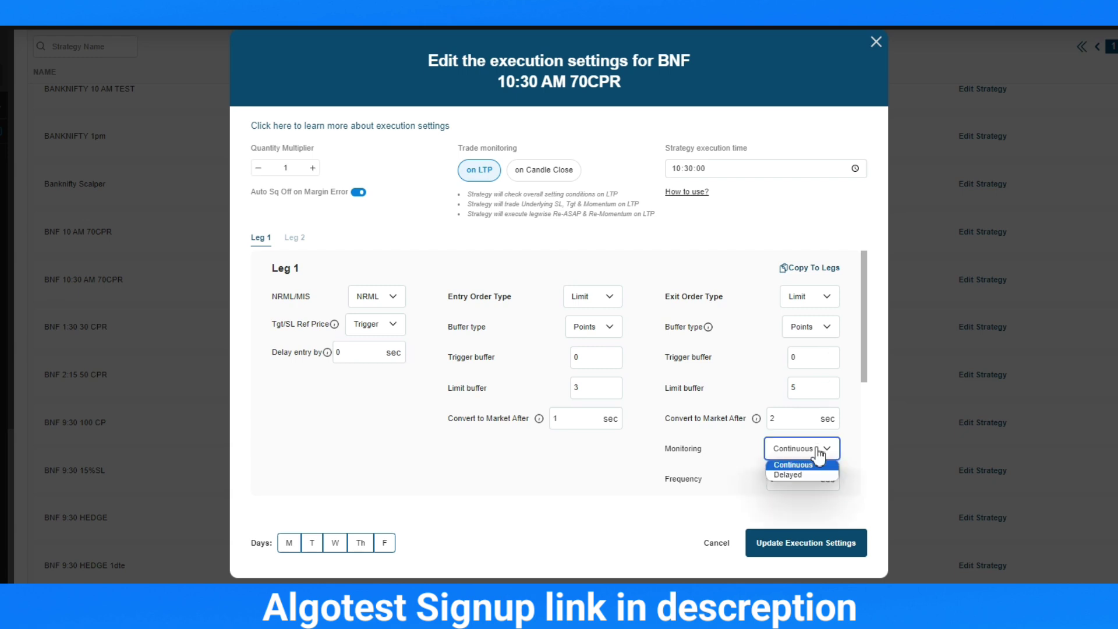
click(810, 473)
click(814, 455)
click(770, 461)
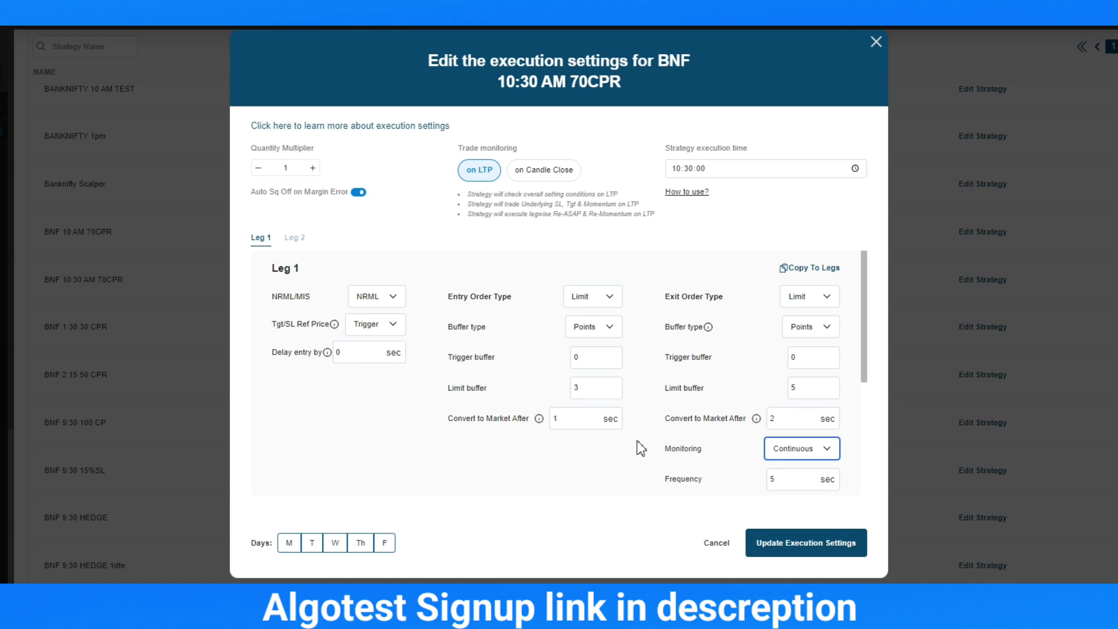
click(756, 418)
double_click(796, 422)
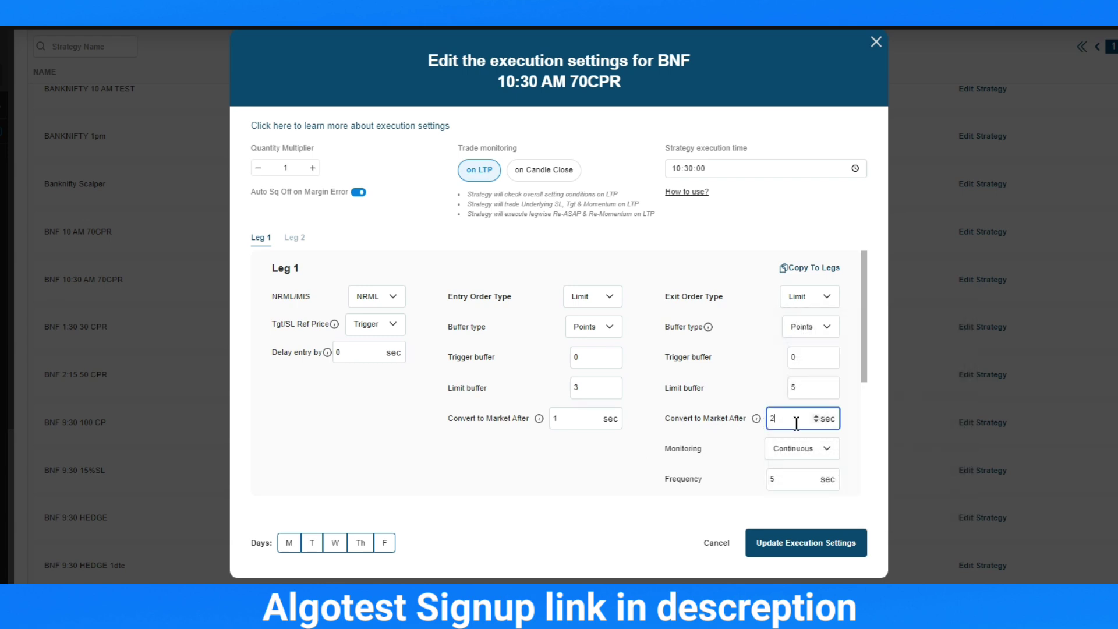
text(1)
- Set the monitoring frequency of Leg 1's exit order to 1 sec
click(790, 479)
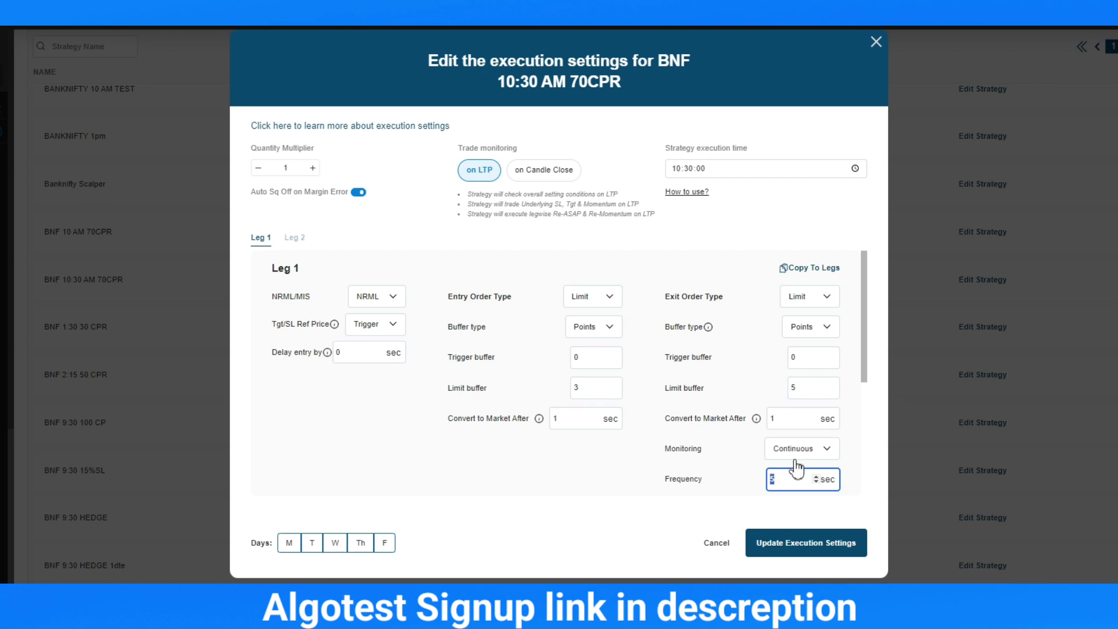
double_click(797, 479)
text(1)
drag(666, 477, 648, 471)
click(717, 484)
- Copy Leg 1's execution settings to all legs of the strategy
click(838, 269)
click(716, 313)
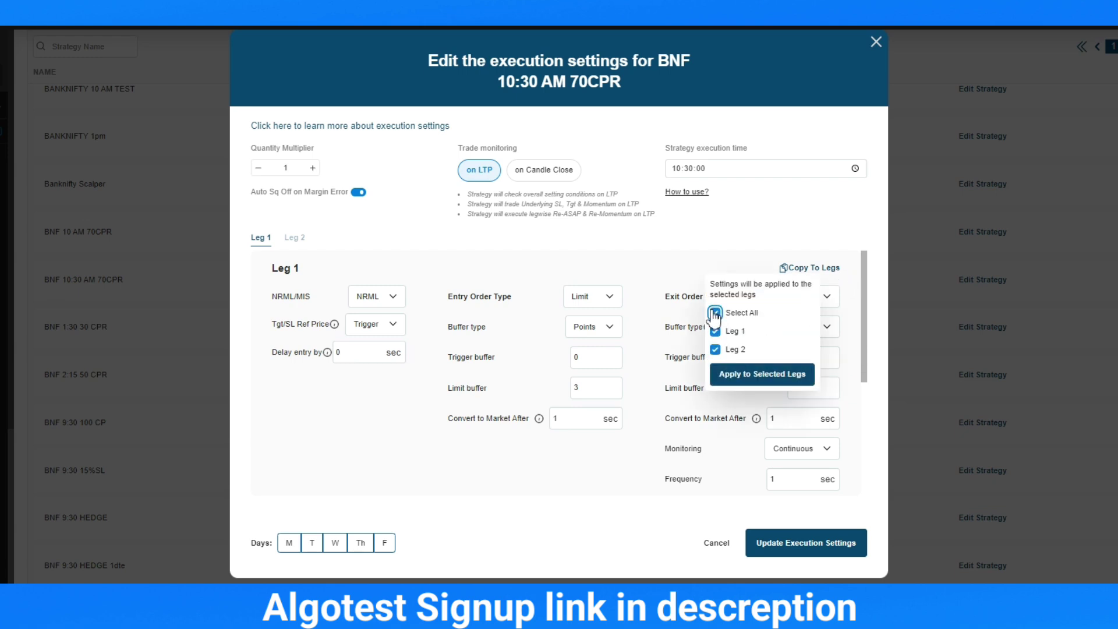
click(738, 375)
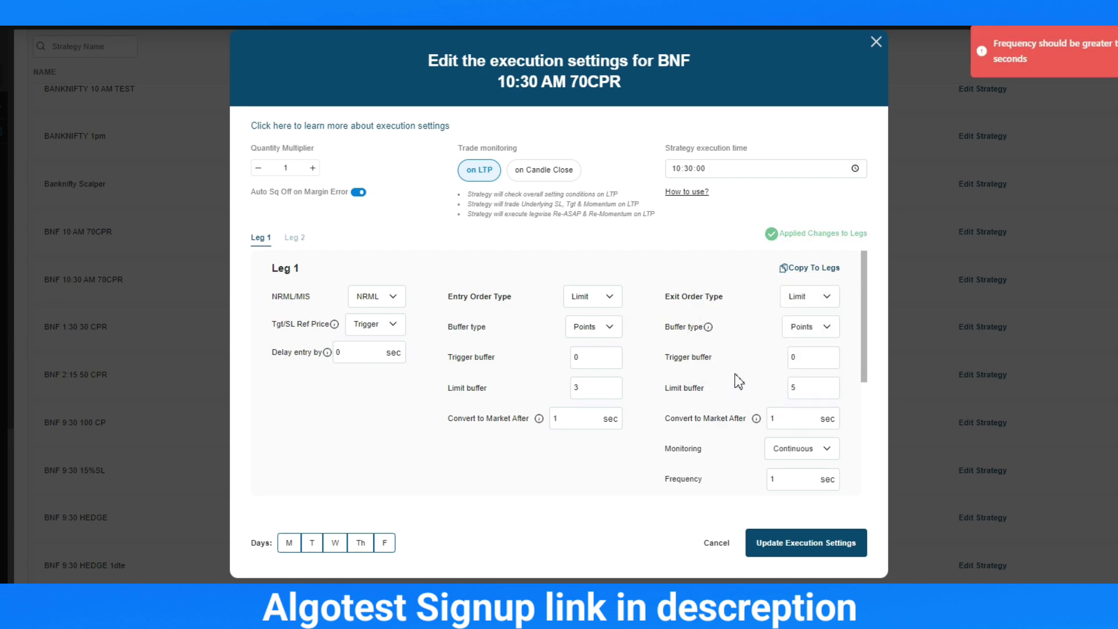
- Set the monitoring frequency of Leg 1's exit order to 5 sec
double_click(790, 482)
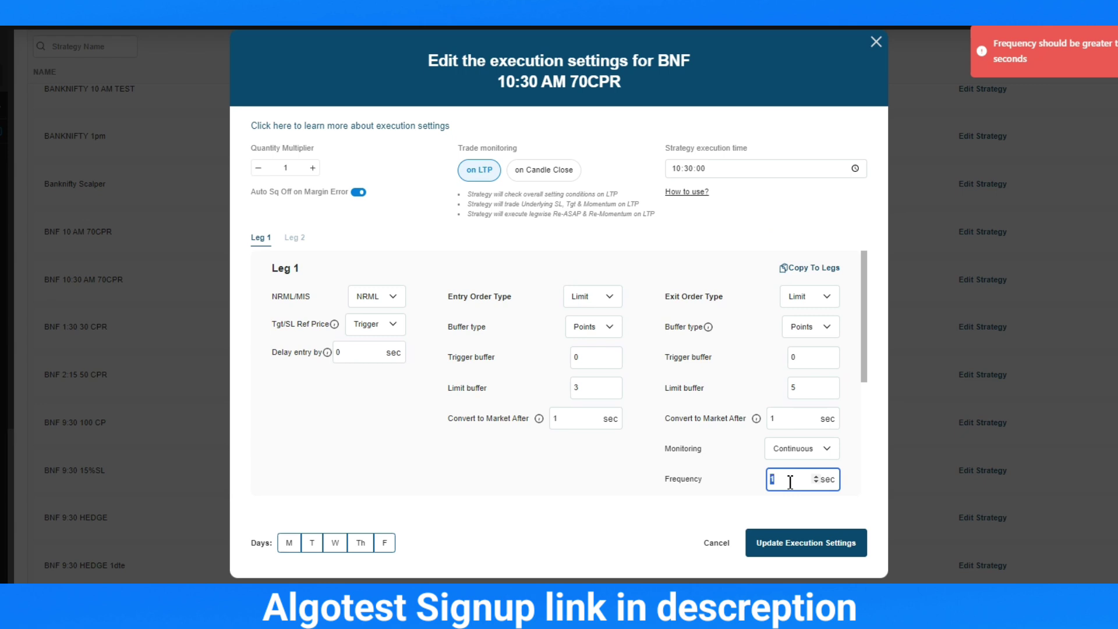
text(5)
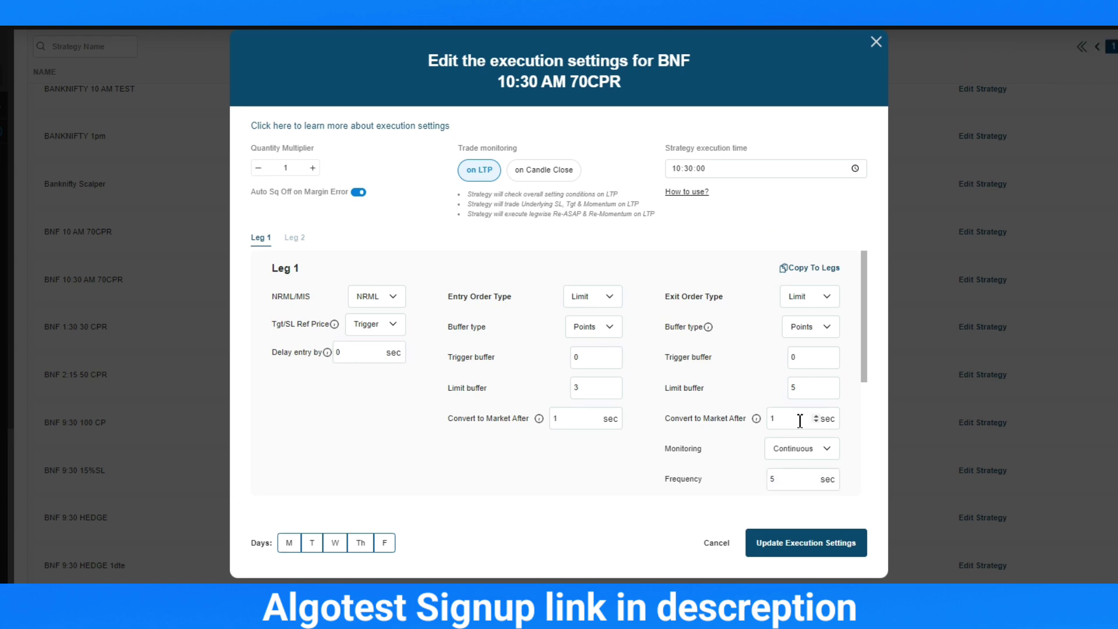
click(786, 486)
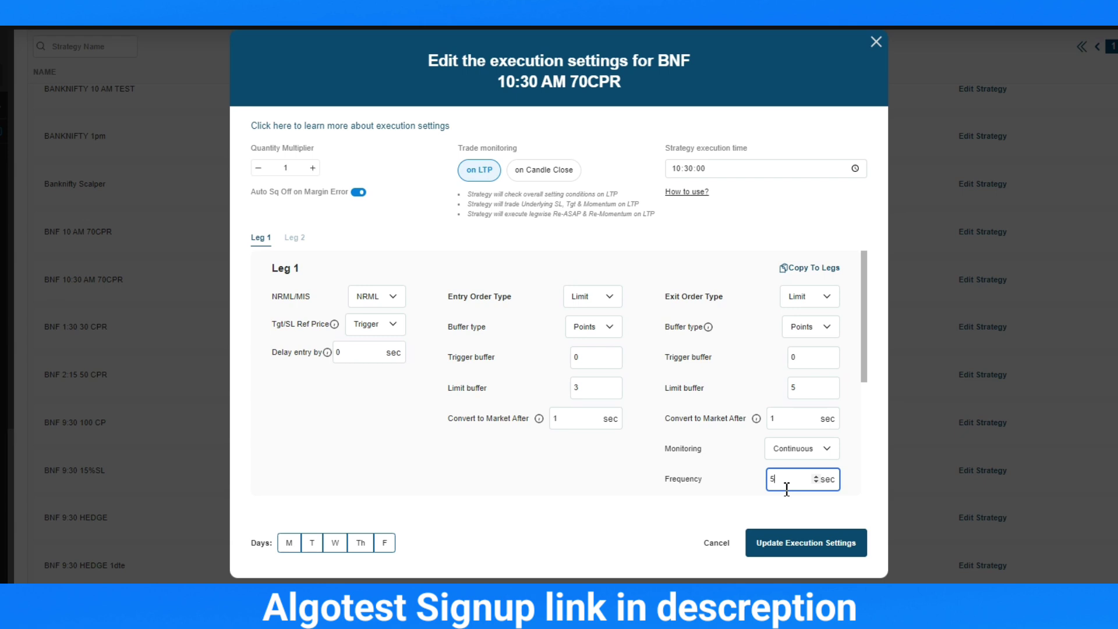